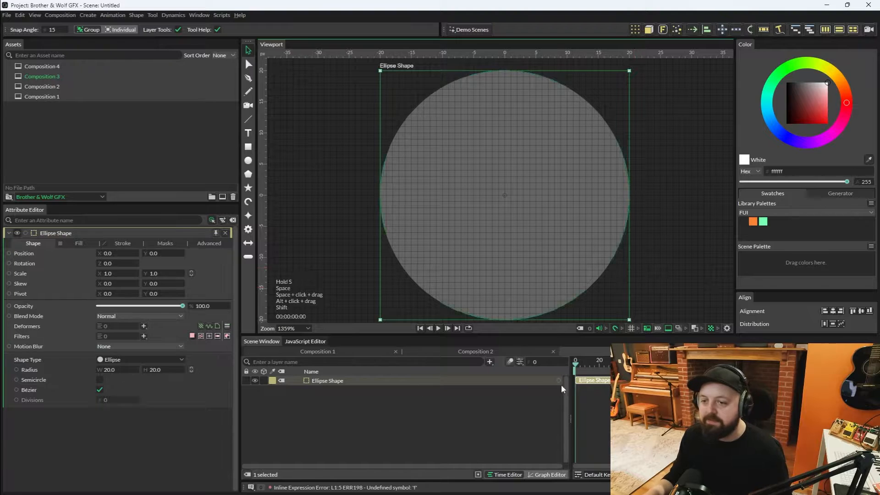
- Add a Gradient Shader to the ellipse's fill
left_click(78, 244)
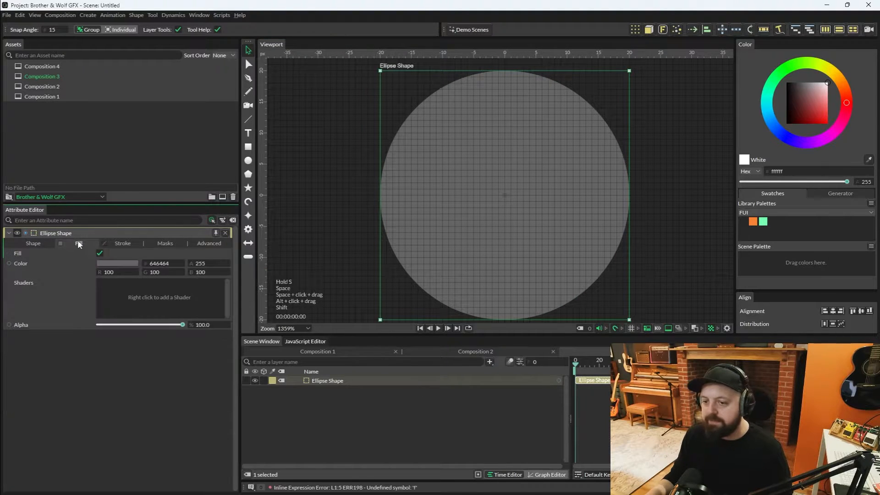
right_click(61, 297)
mouse_move(138, 335)
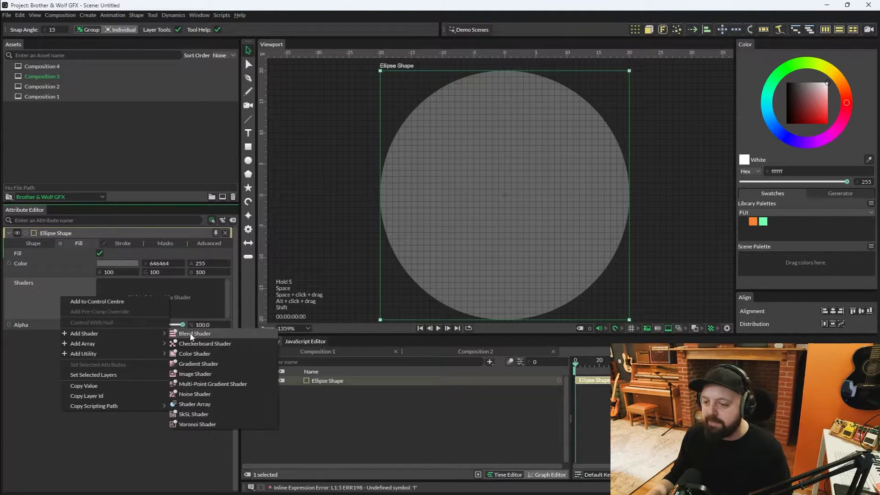
left_click(202, 364)
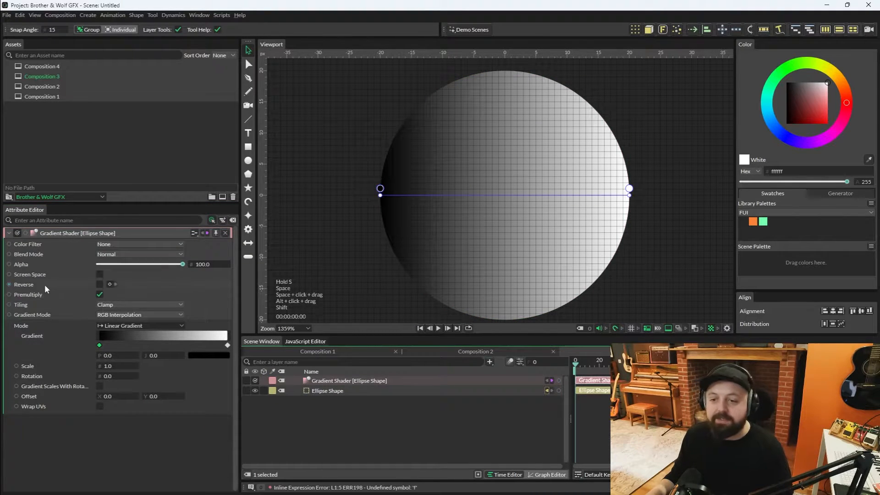
- Reverse the gradient and set its mode to Radial Gradient
left_click(99, 284)
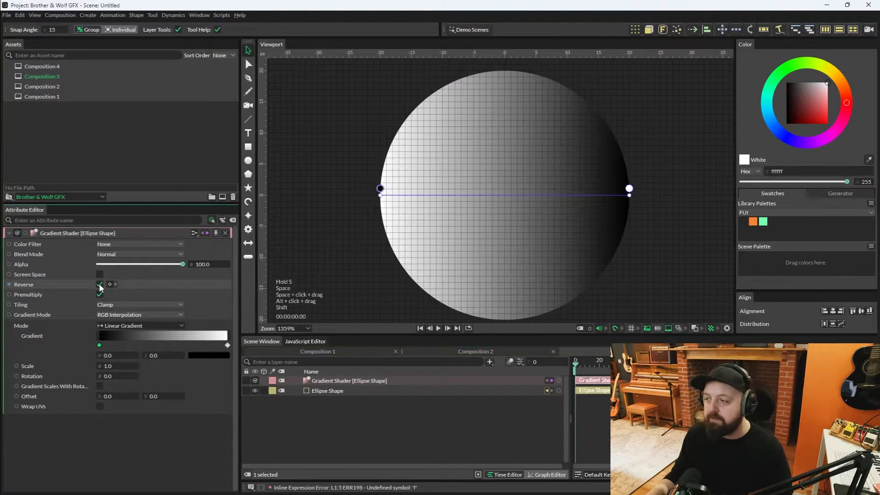
left_click(117, 327)
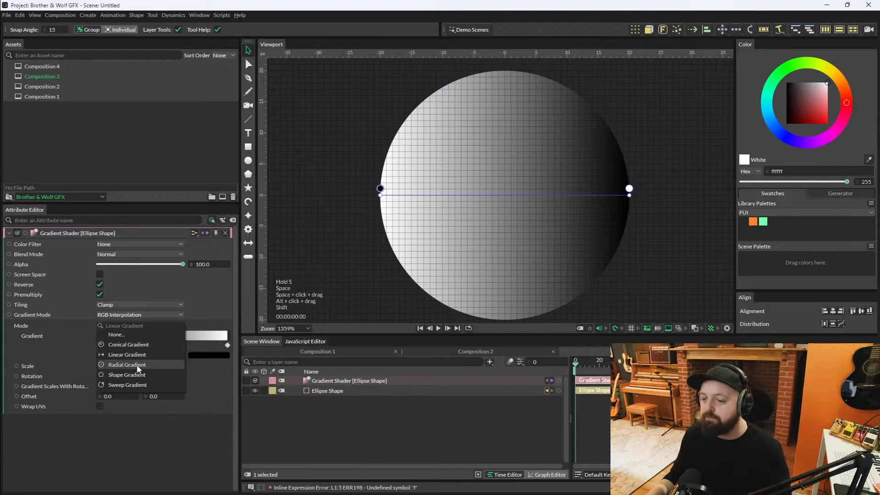
left_click(133, 365)
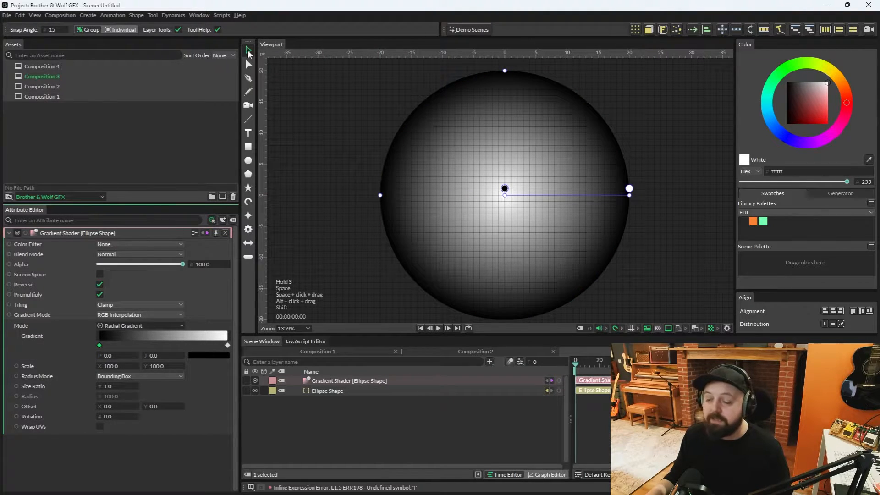
- Offset the radial gradient's centre slightly toward the circle's upper left and stretch its radius to shade the circle like a sphere
left_click_drag(506, 198, 478, 159)
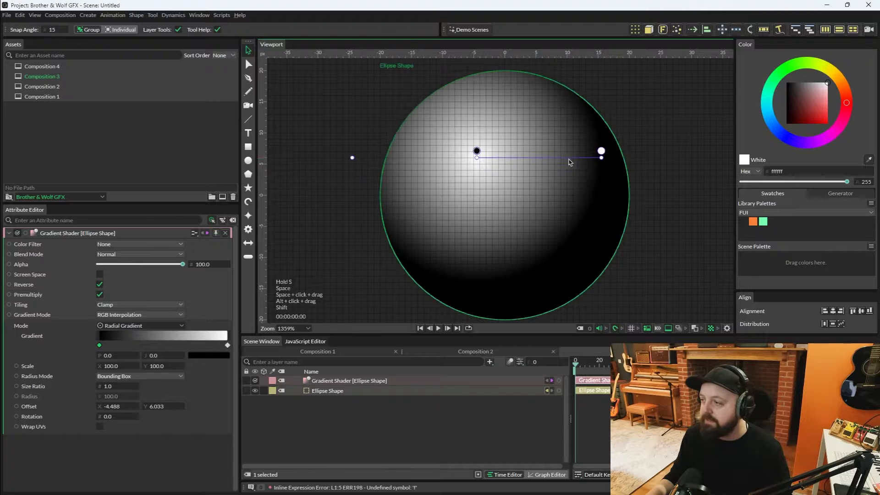
left_click_drag(604, 155, 609, 259)
left_click_drag(480, 152, 491, 179)
key("ctrl+z")
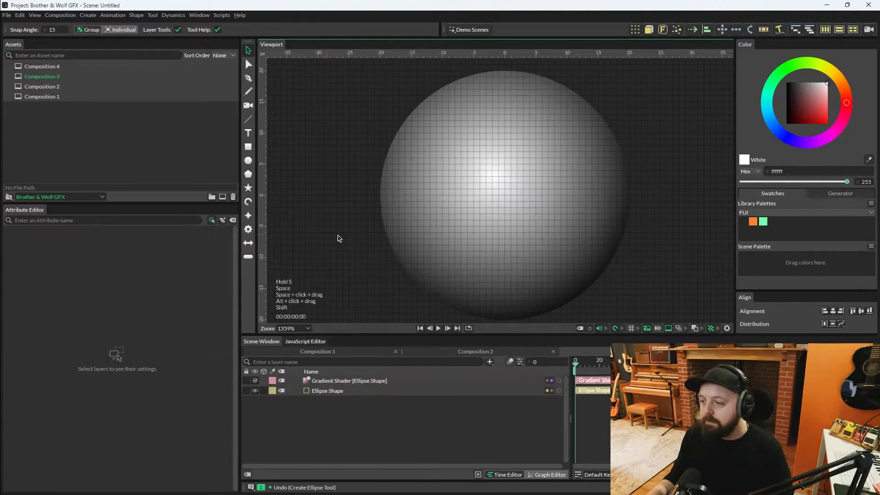
- Nest the gradient shader under the Ellipse Shape layer and collapse the group
key("f")
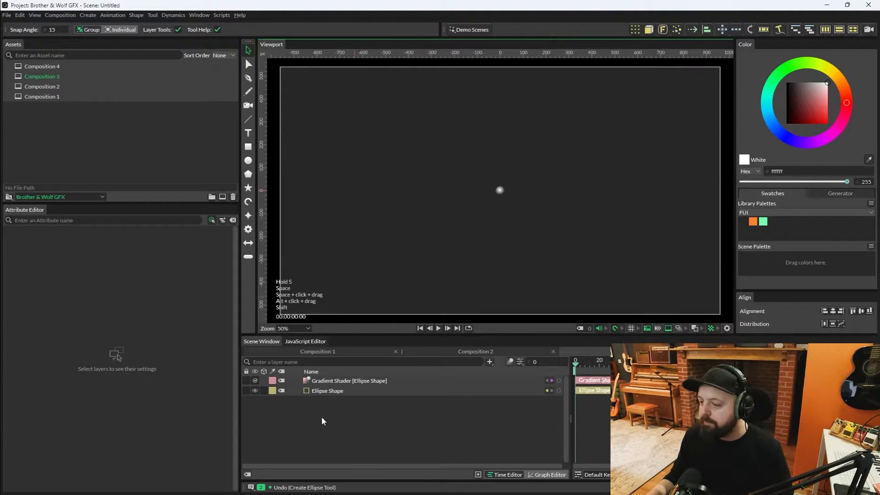
left_click_drag(320, 380, 340, 388)
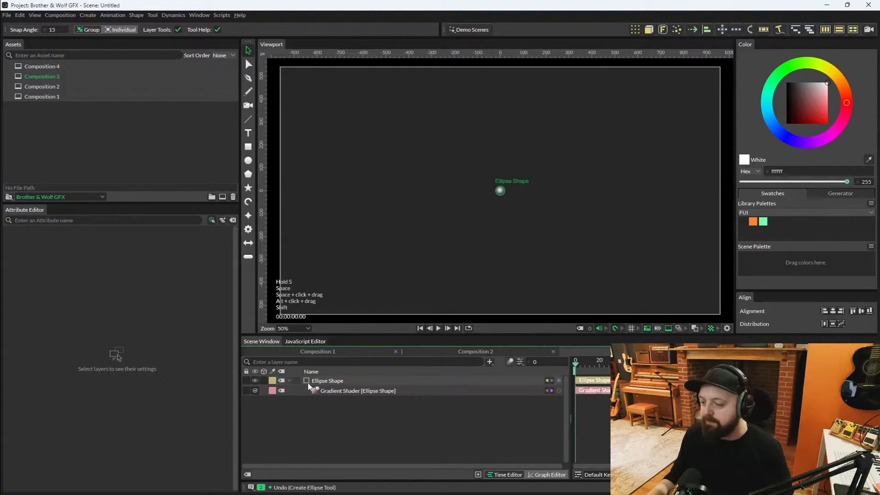
left_click(289, 381)
- Duplicate the shaded ellipse with a Duplicator, nest the ellipse layer under it and collapse the group
left_click(320, 382)
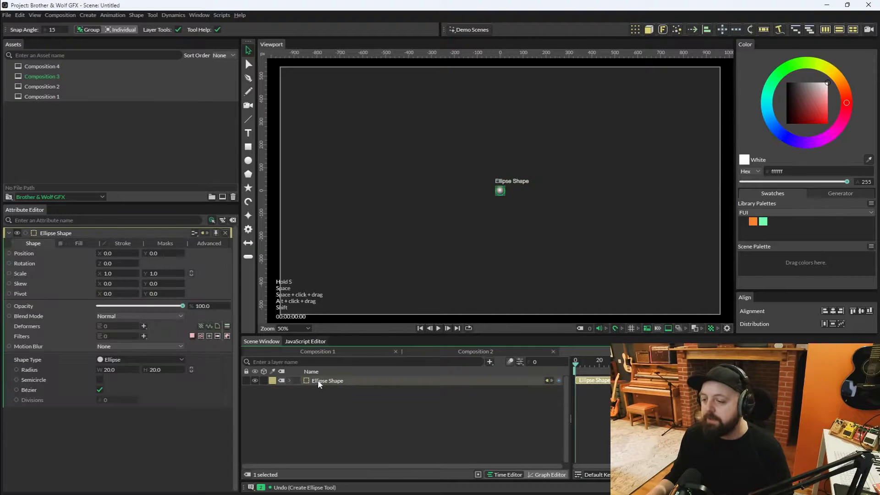
left_click(635, 29)
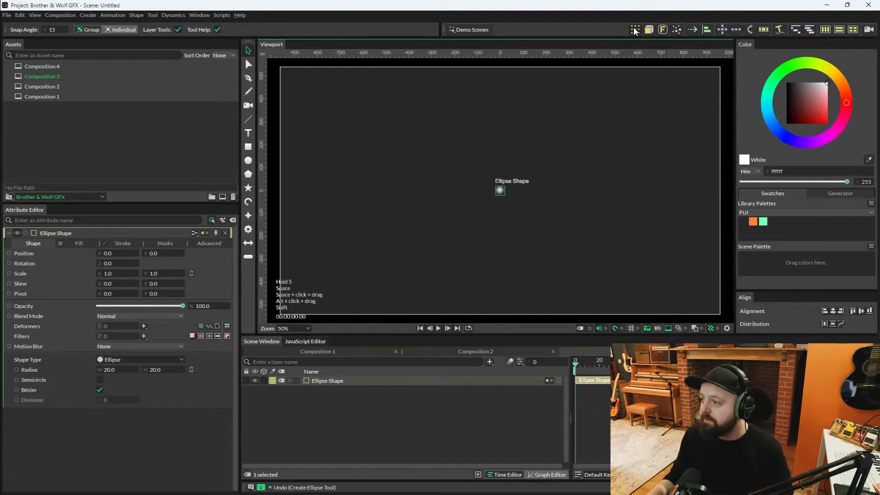
left_click_drag(323, 392, 328, 380)
left_click(289, 380)
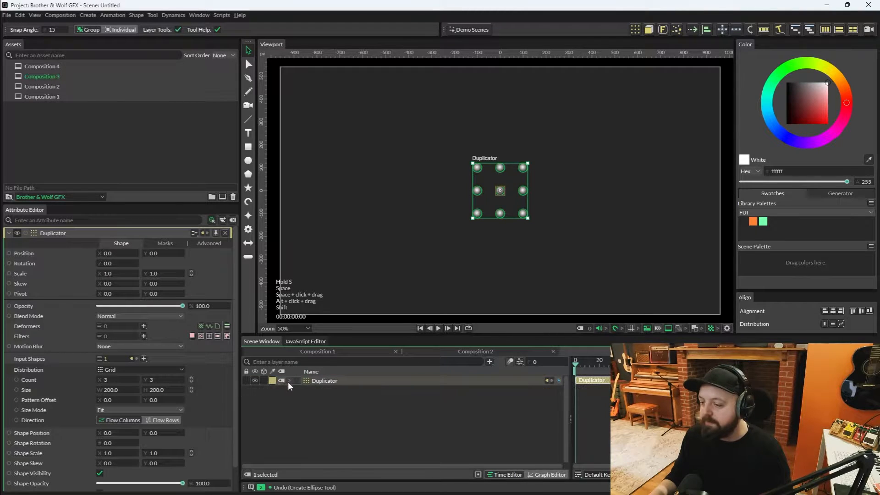
- Create a second ellipse at the composition's centre and rename its layer as Path
left_click(385, 413)
left_click(248, 161)
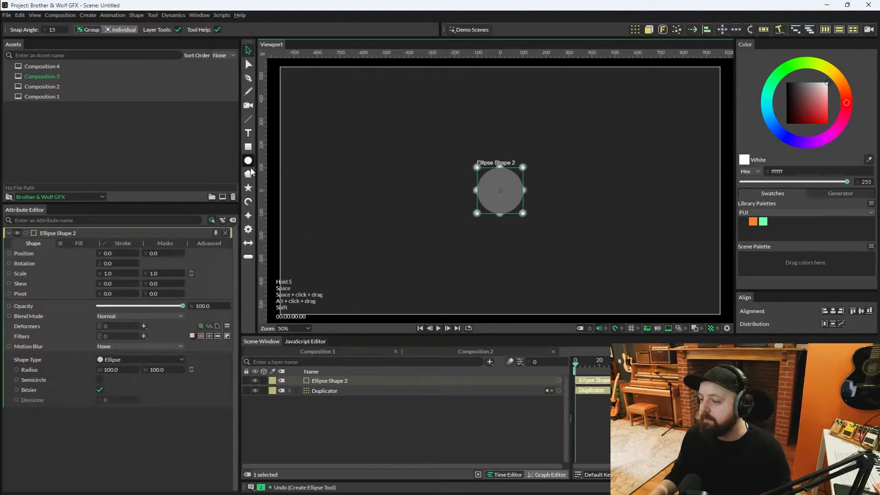
right_click(335, 379)
left_click(309, 388)
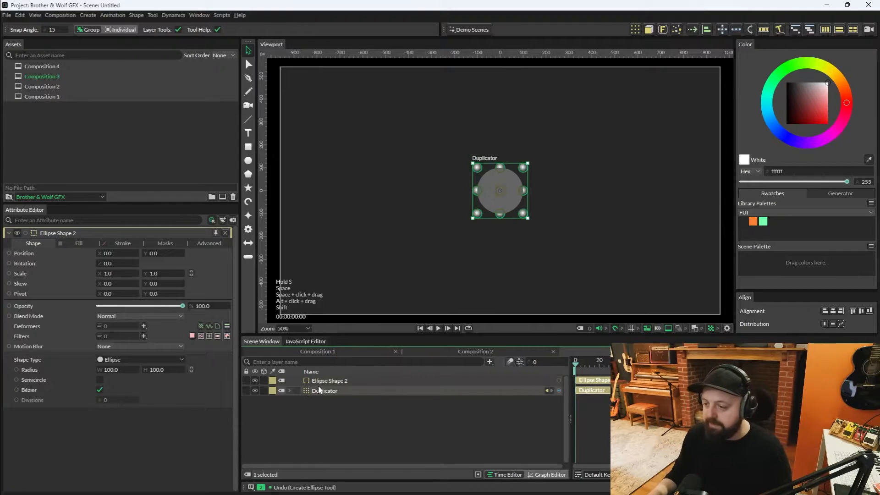
double_click(324, 381)
type("Path")
key("Return")
- Set the Duplicator's distribution to Path and assign the Path layer as its input shape
left_click(327, 389)
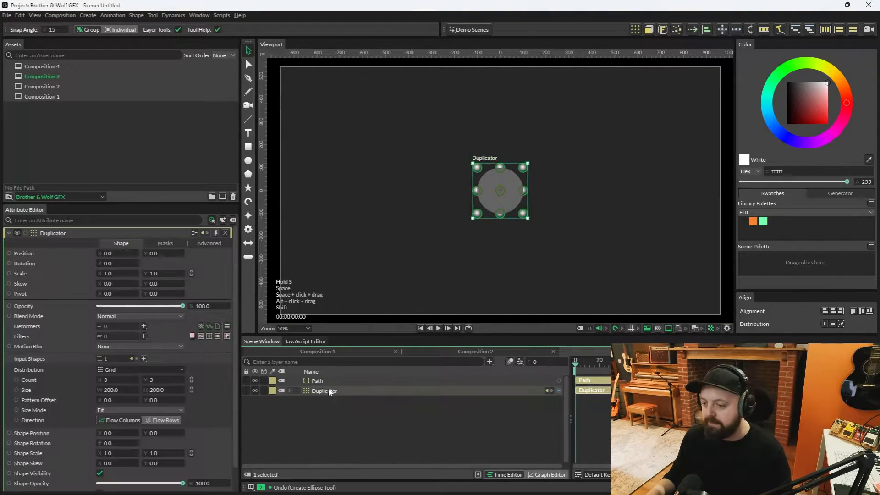
left_click(133, 370)
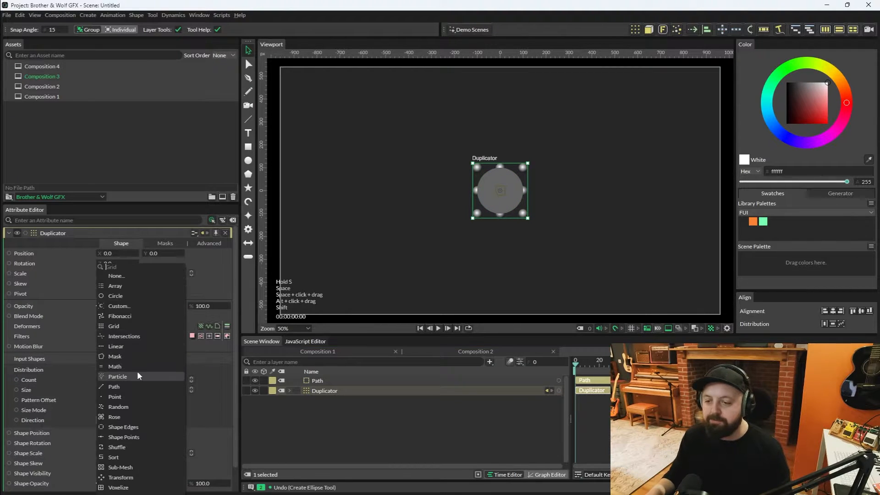
left_click(125, 372)
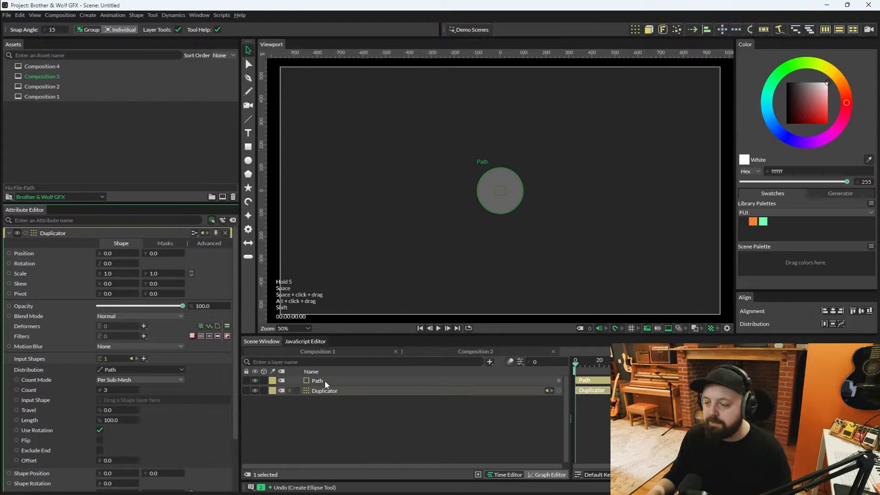
left_click_drag(326, 380, 152, 399)
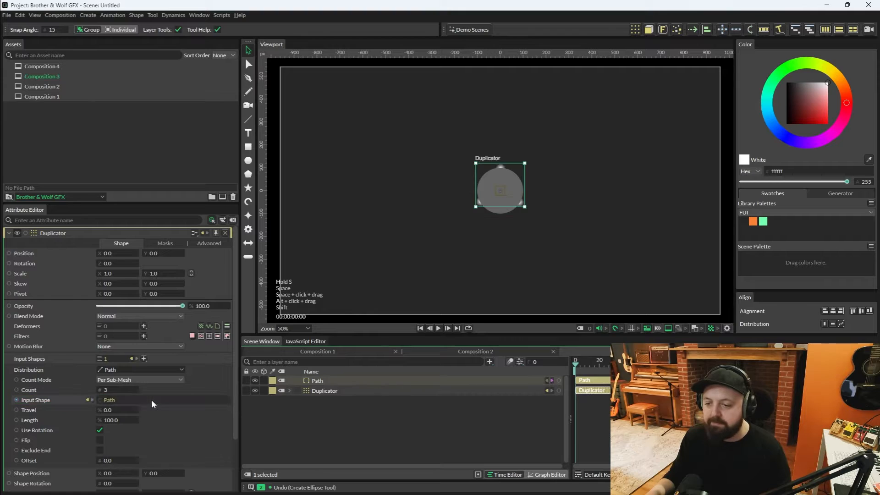
- Move the Path layer below the Duplicator and hide it
left_click_drag(321, 380, 356, 423)
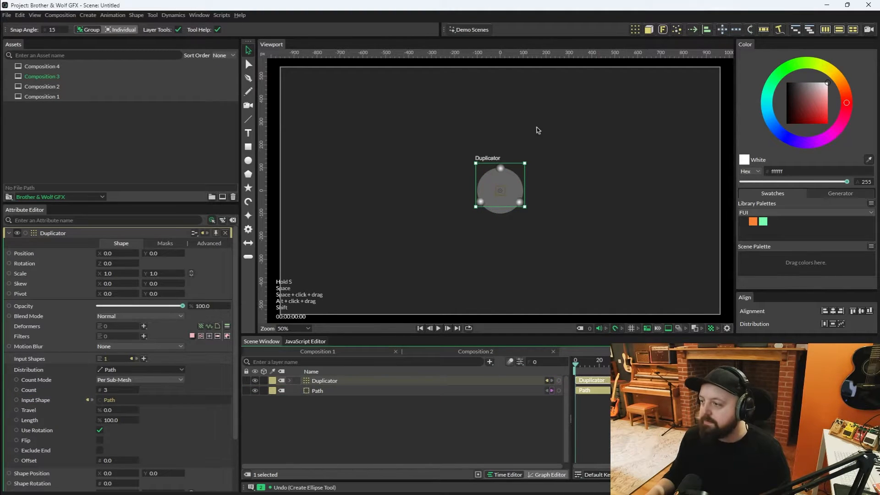
left_click(254, 389)
left_click(329, 388)
left_click(327, 380)
- Set the Duplicator's count along the path to 16
left_click(121, 373)
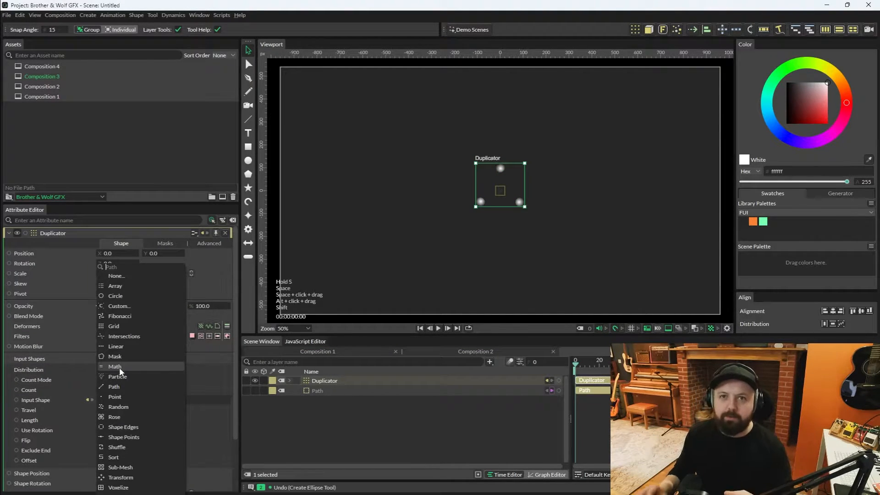
left_click(64, 366)
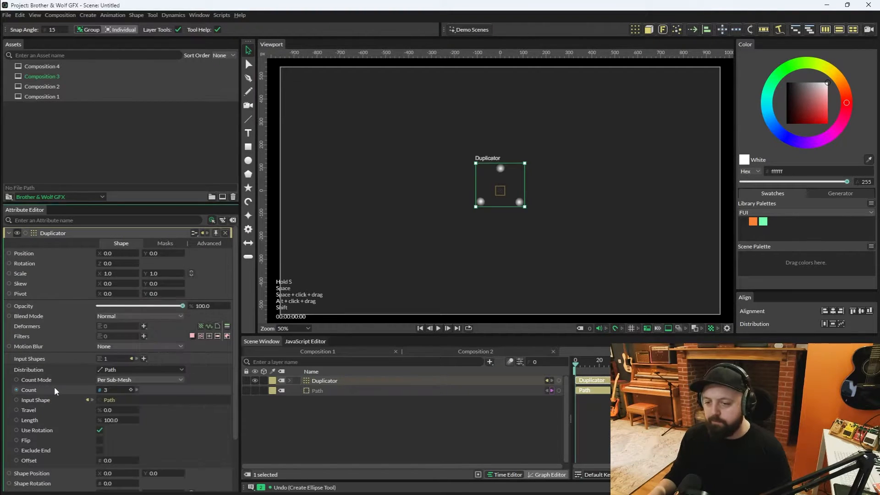
left_click(112, 390)
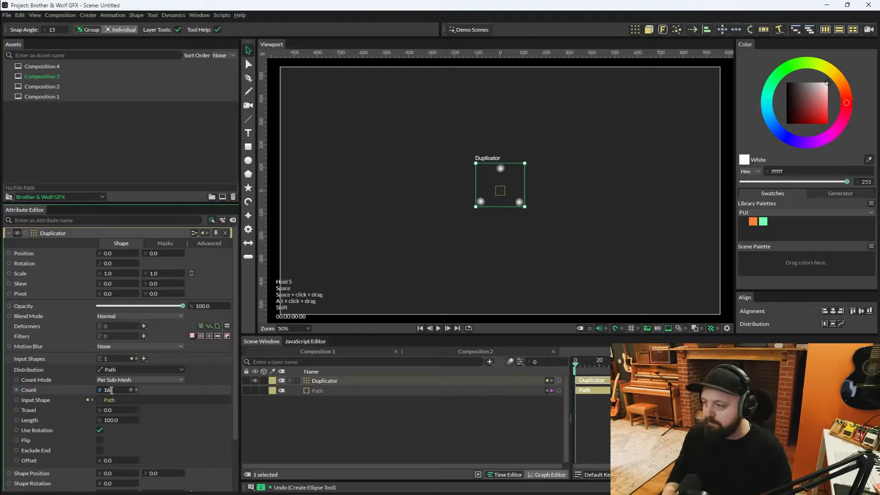
key("Return")
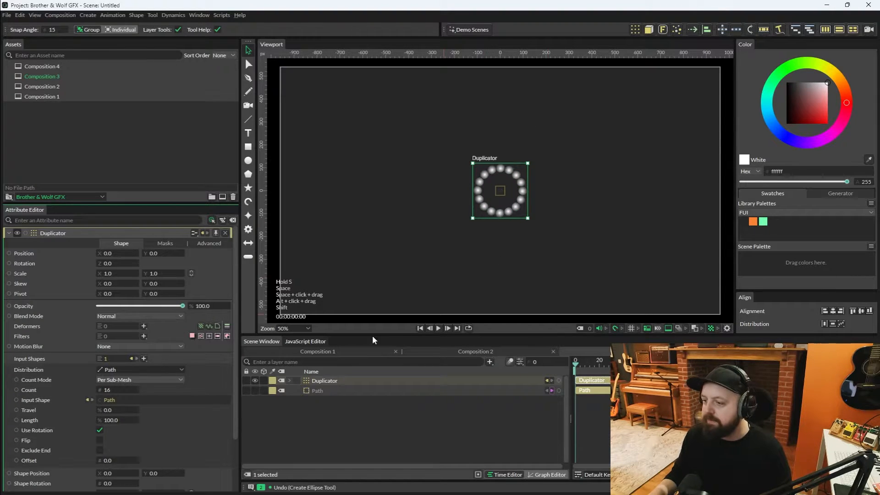
- Duplicate the ring of spheres with a second Duplicator and set its distribution to Circle
left_click(332, 408)
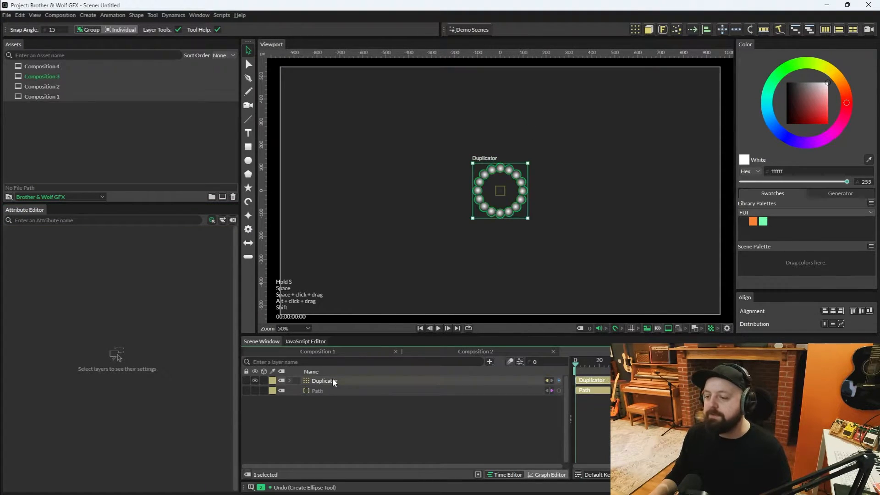
left_click(333, 381)
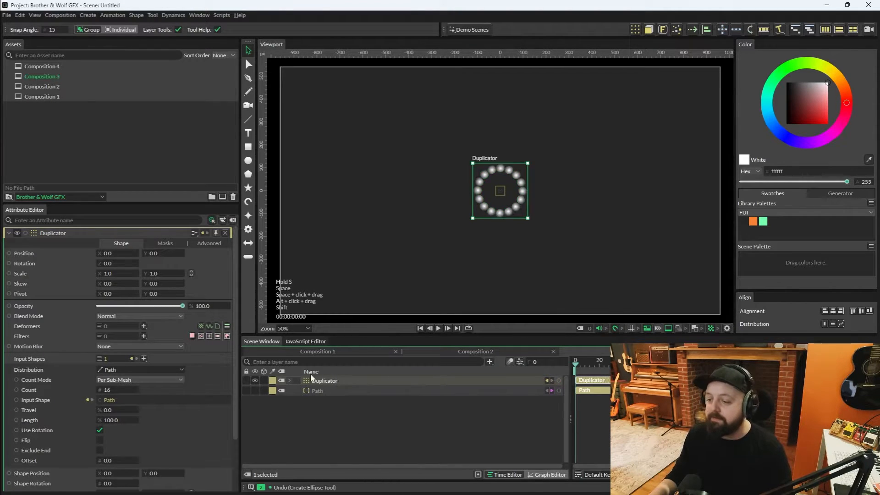
left_click(634, 29)
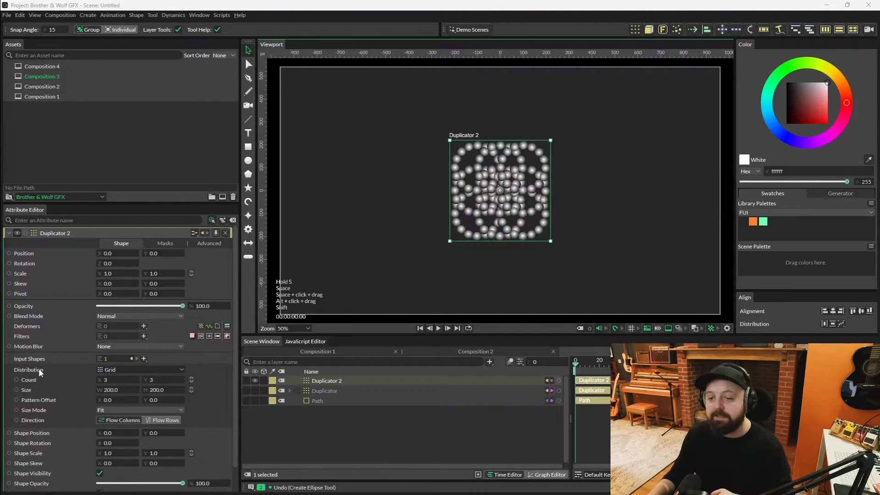
left_click(140, 371)
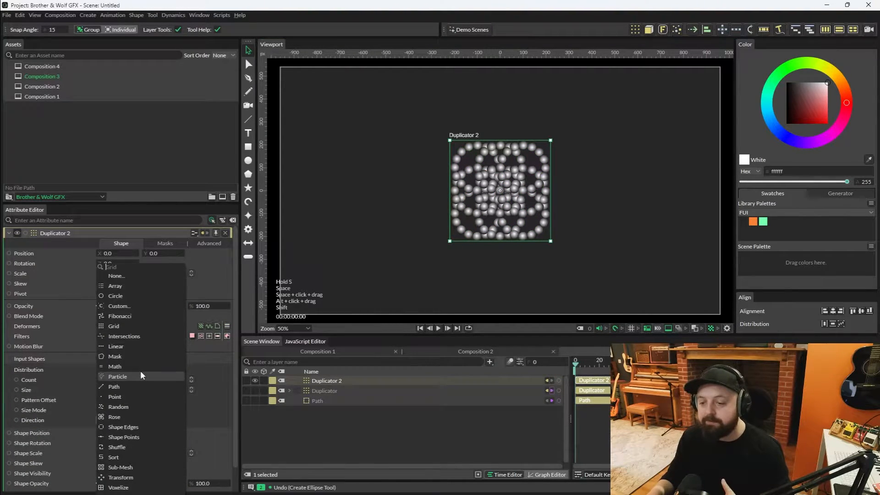
left_click(125, 295)
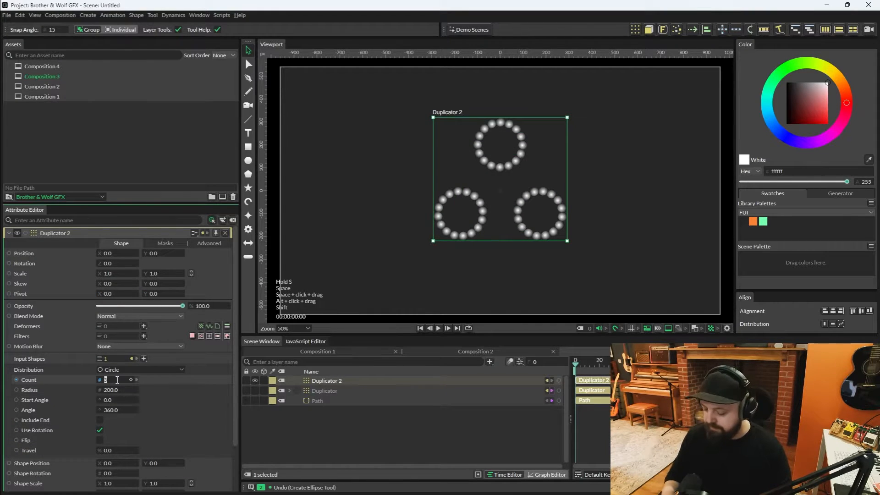
- Set the second Duplicator's count to 60 to form a full torus of spheres
key("Return")
mouse_move(105, 383)
left_mouse_down()
mouse_move(135, 383)
mouse_move(113, 380)
left_mouse_up()
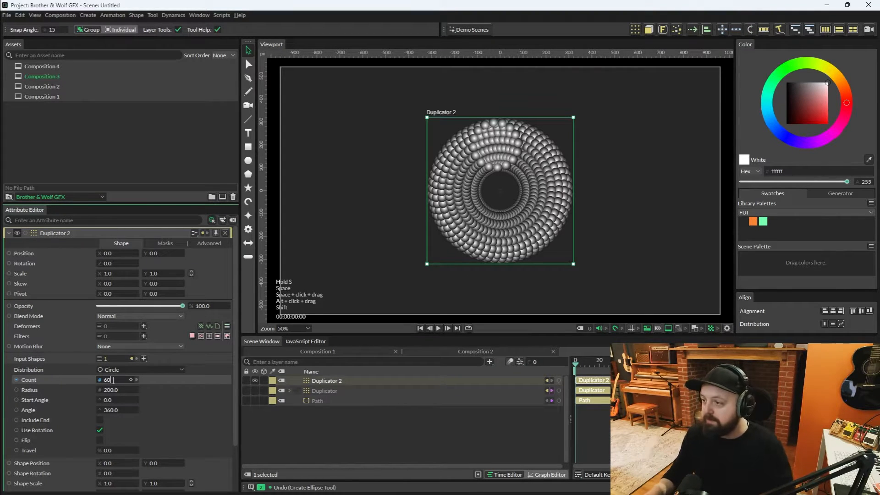
left_click(470, 316)
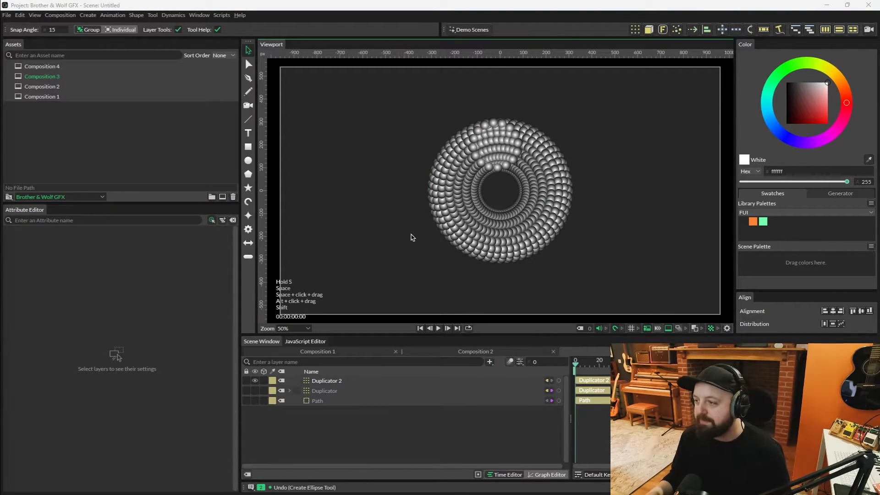
- Increase the radius of the second Duplicator's circle distribution to 269
scroll(411, 237, "up", 4)
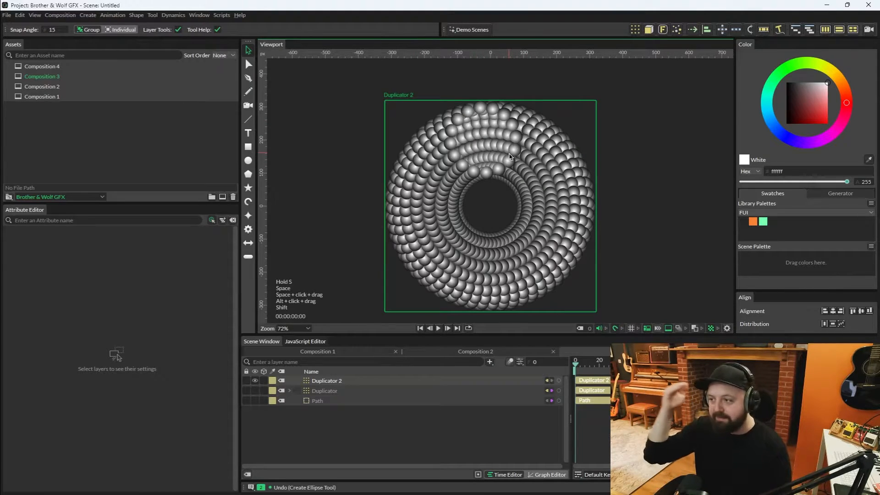
scroll(347, 232, "down", 2)
left_click_drag(348, 232, 393, 210)
scroll(375, 208, "down", 1)
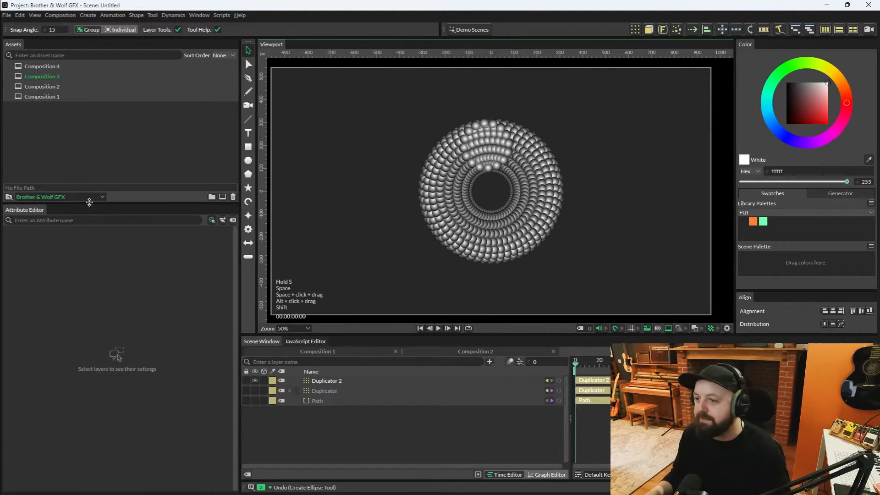
left_click(353, 380)
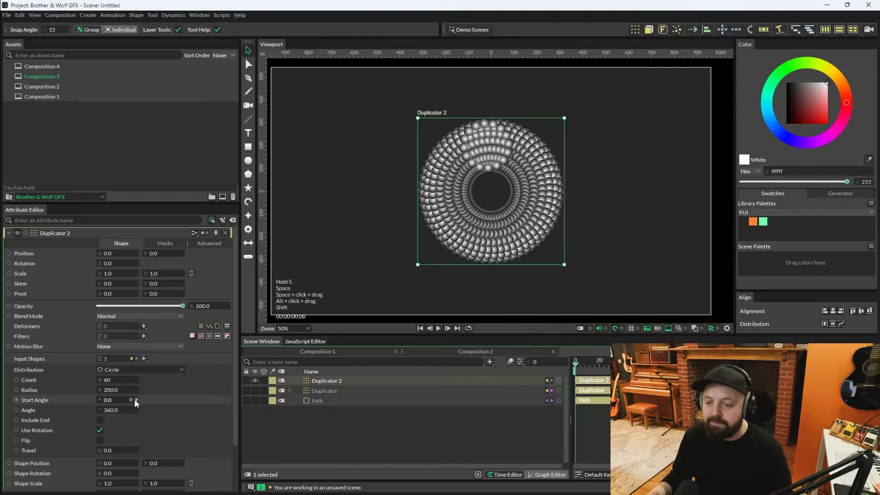
left_click_drag(116, 390, 145, 390)
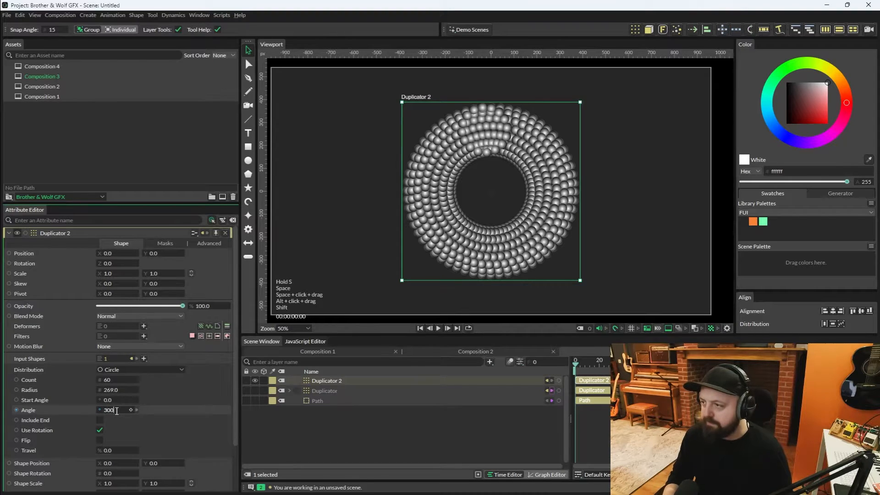
- Set the second Duplicator's circle angle to 300 and its start angle to 121
key("Return")
left_click_drag(115, 401, 170, 401)
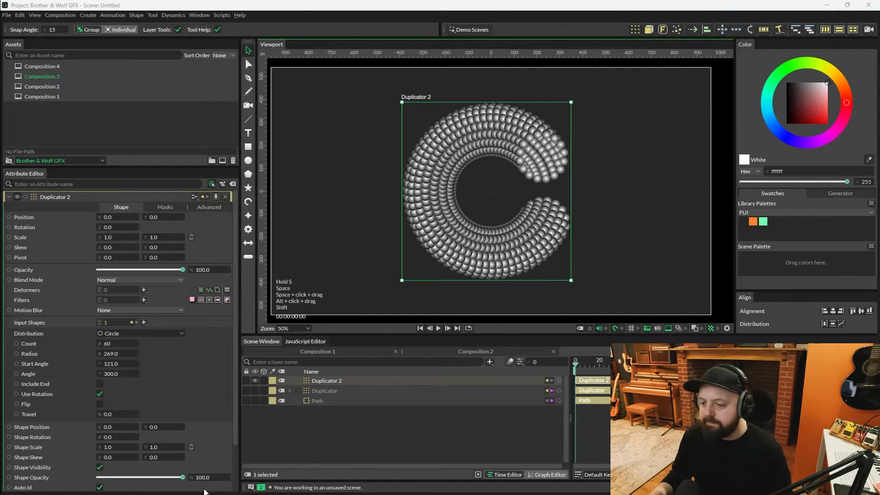
- Add a Stagger behaviour to the second Duplicator's Shape Rotation
scroll(207, 435, "down", 2)
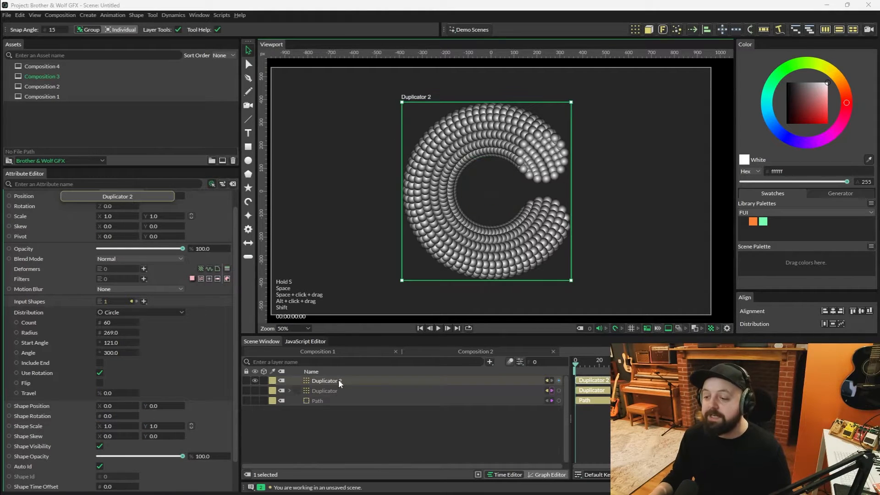
right_click(45, 414)
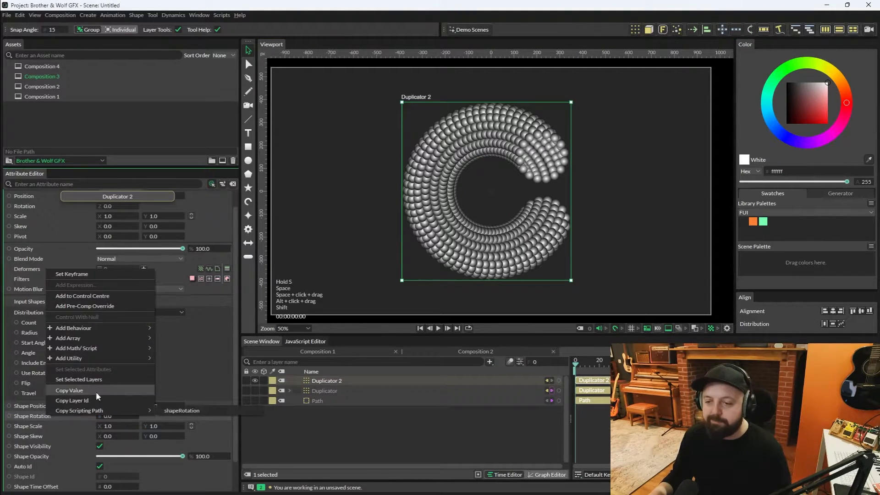
mouse_move(119, 325)
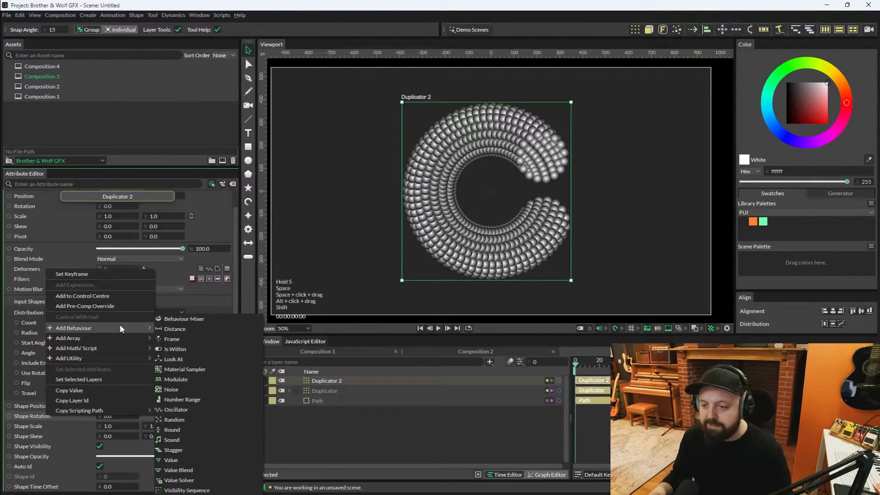
left_click(187, 448)
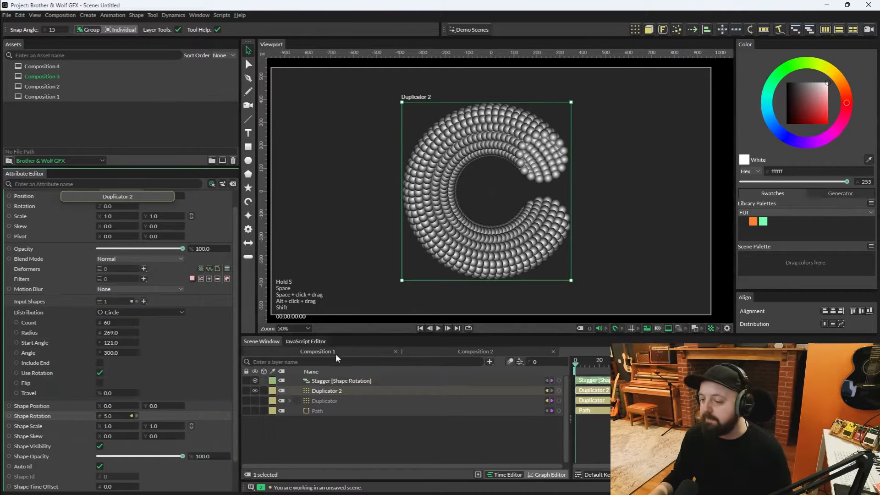
- Set the Shape Rotation Stagger's minimum to -180 and its maximum to 180
left_click(339, 380)
left_click(108, 228)
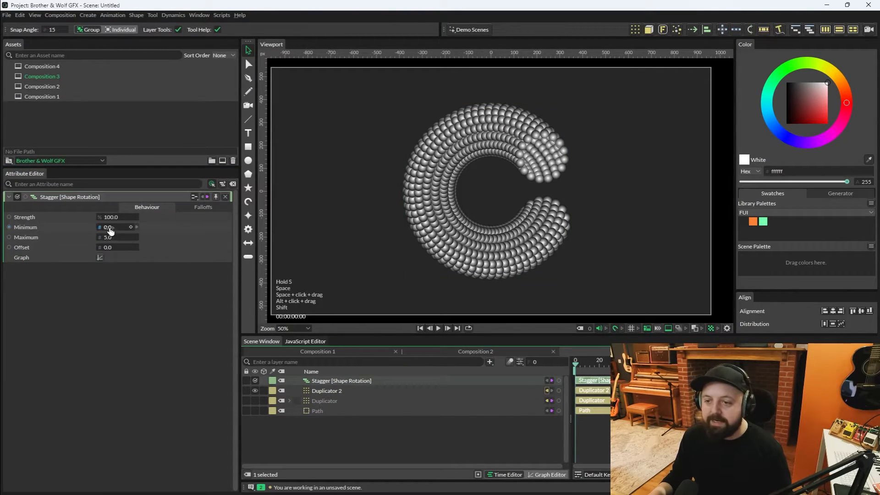
type("-180")
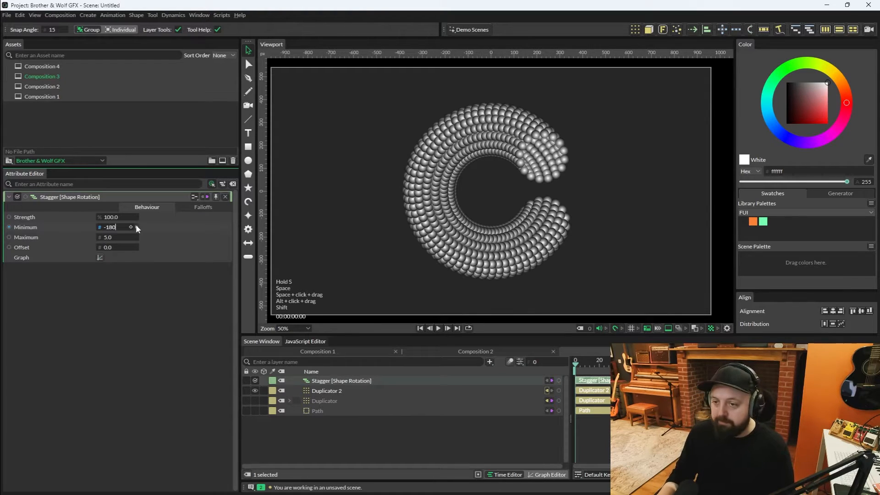
key("Tab")
type("1")
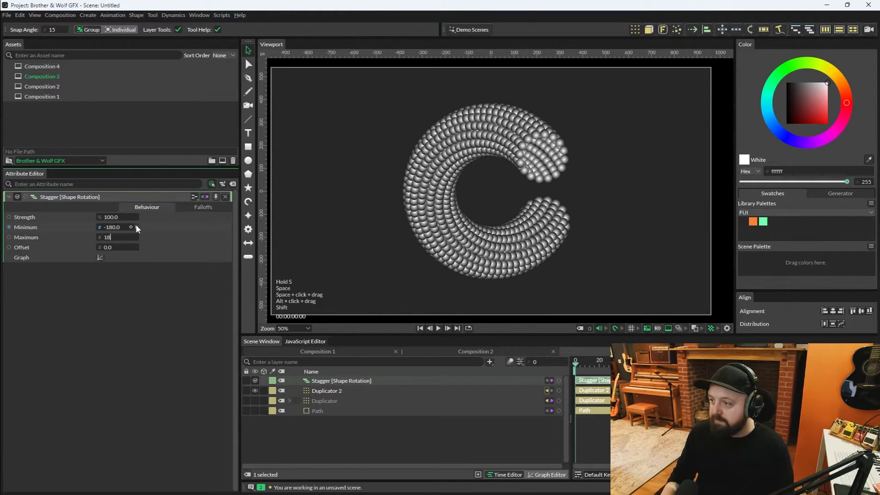
type("80.0")
key("Tab")
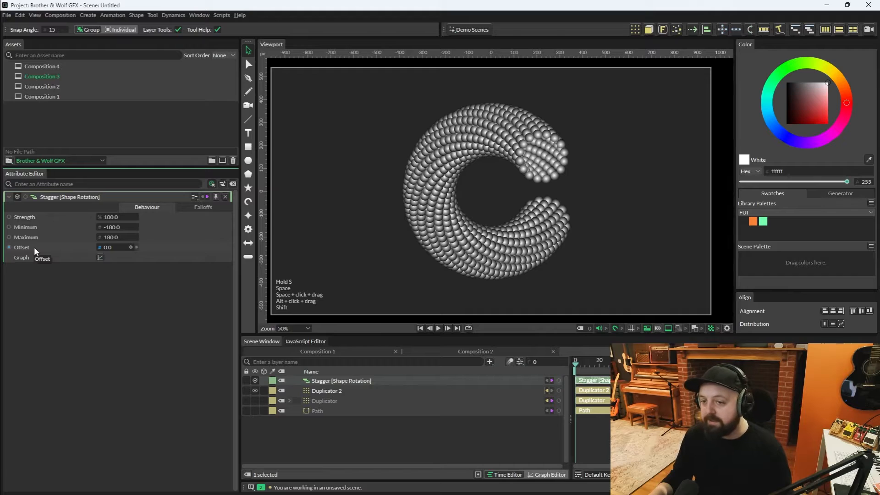
- Add a Frame behaviour to the Stagger's Offset and play back the twisting animation
right_click(34, 246)
mouse_move(96, 305)
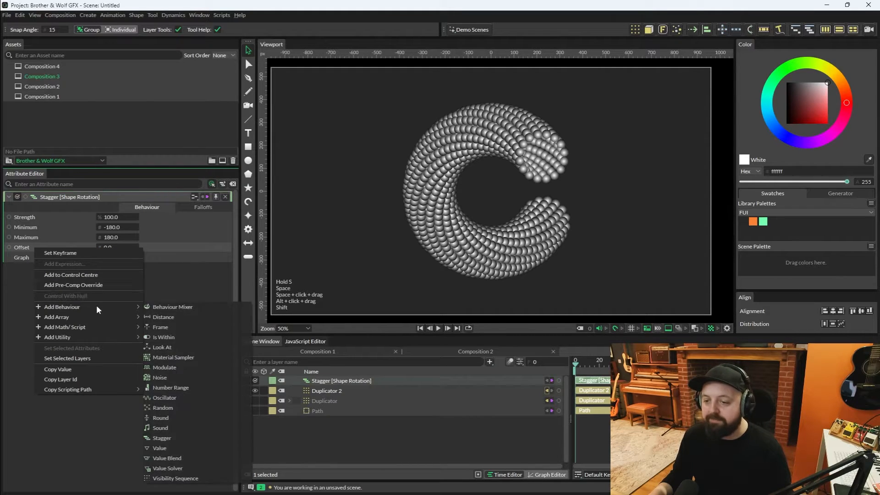
left_click(171, 326)
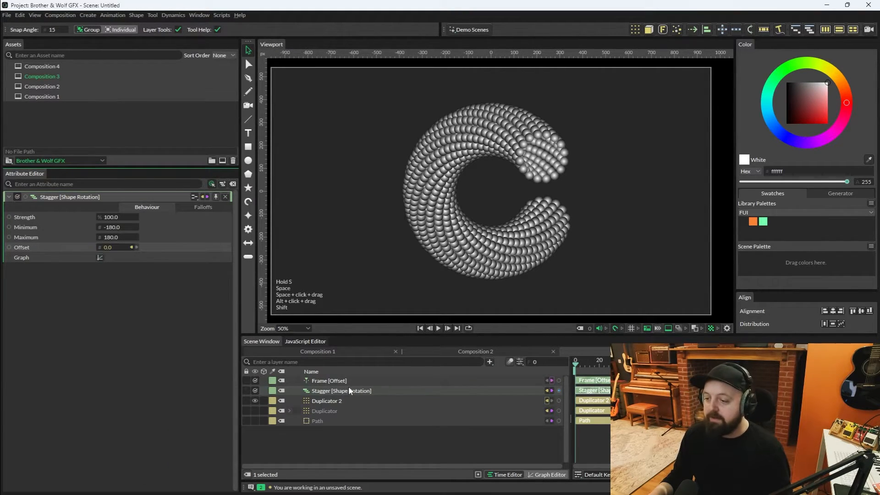
left_click(438, 328)
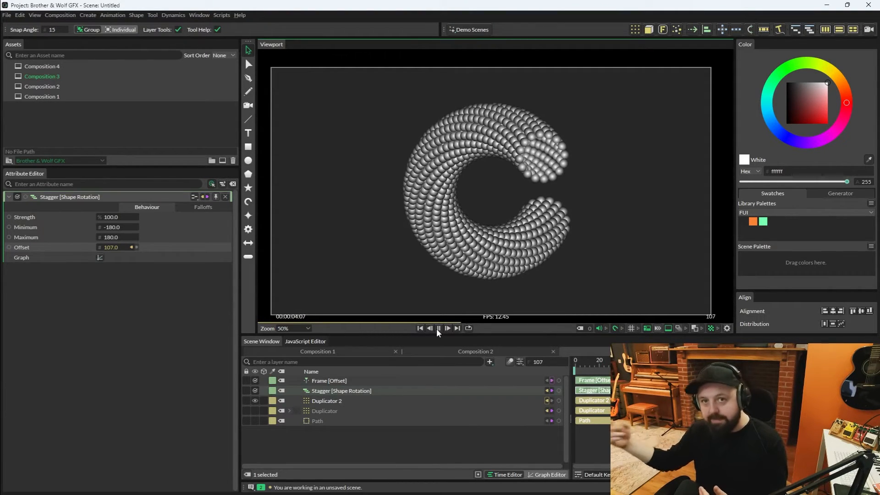
- Change the path's shape type to Polygon with 3 sides
left_click(326, 421)
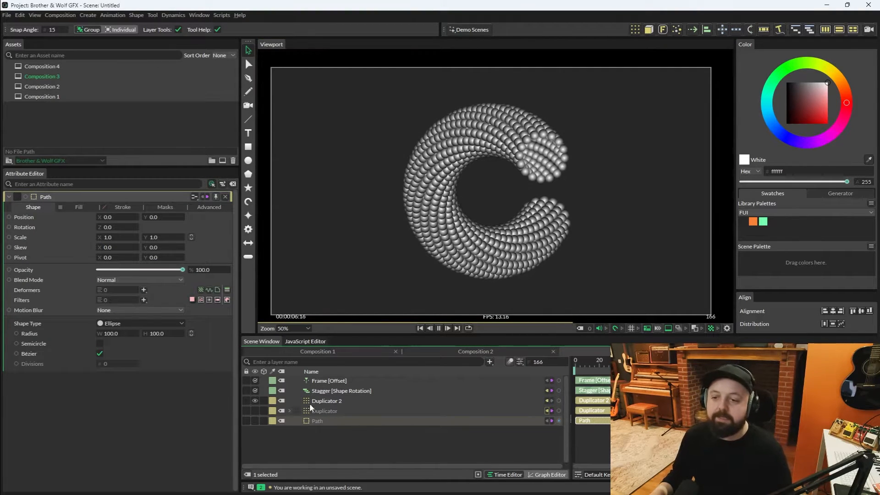
left_click(109, 325)
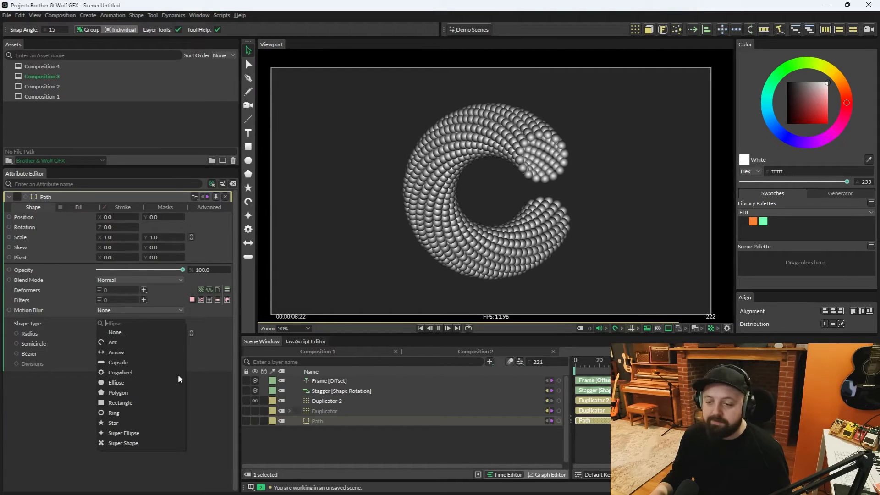
left_click(119, 391)
left_click(114, 343)
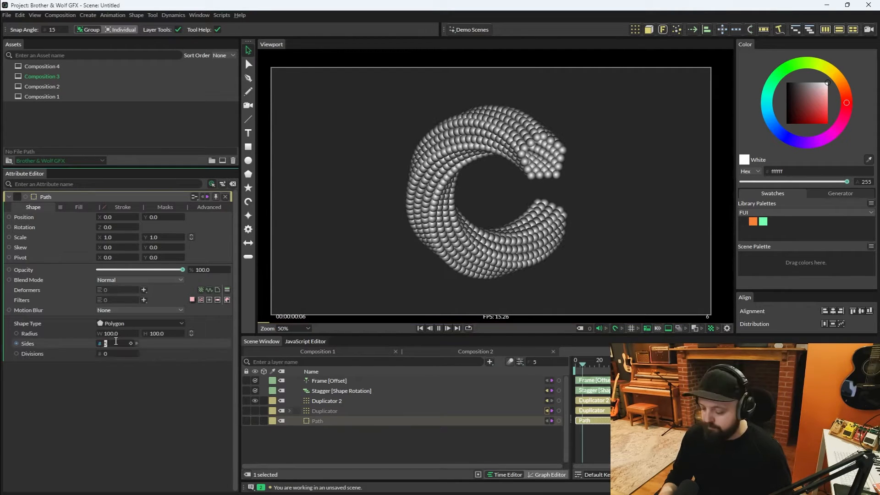
type("3")
key("Return")
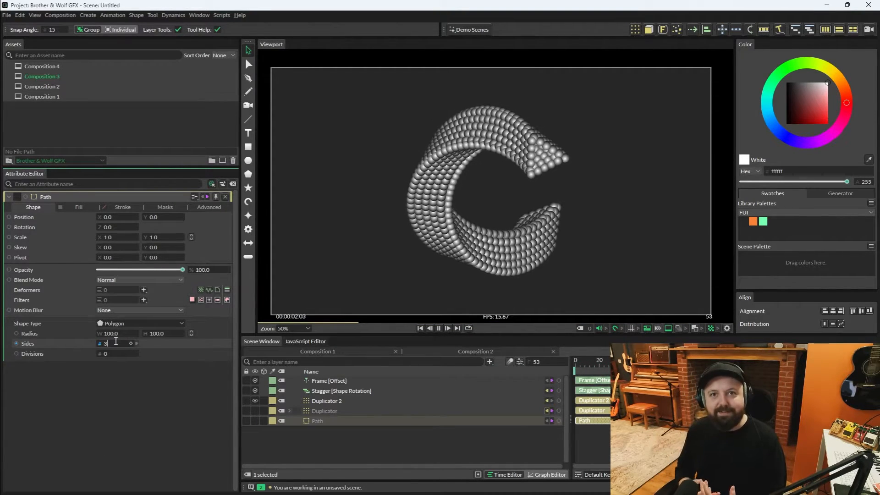
- Set the first Duplicator's count along the path to 12 and select the Path layer
left_click(341, 410)
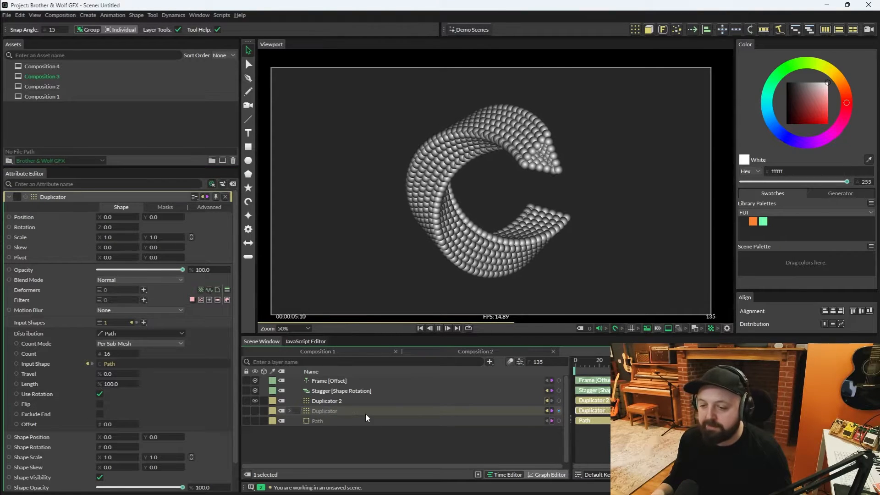
left_click(115, 355)
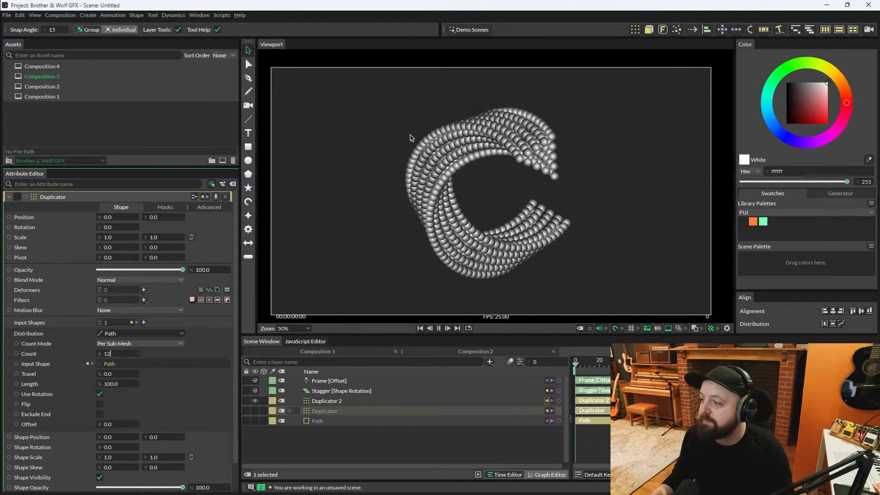
left_click(323, 420)
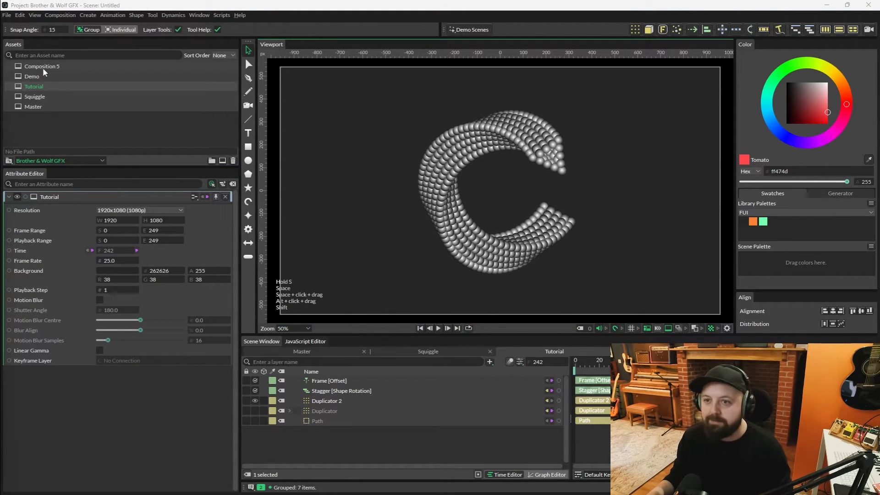
- Open Composition 5 to view the title design and return to the Tutorial composition
double_click(43, 68)
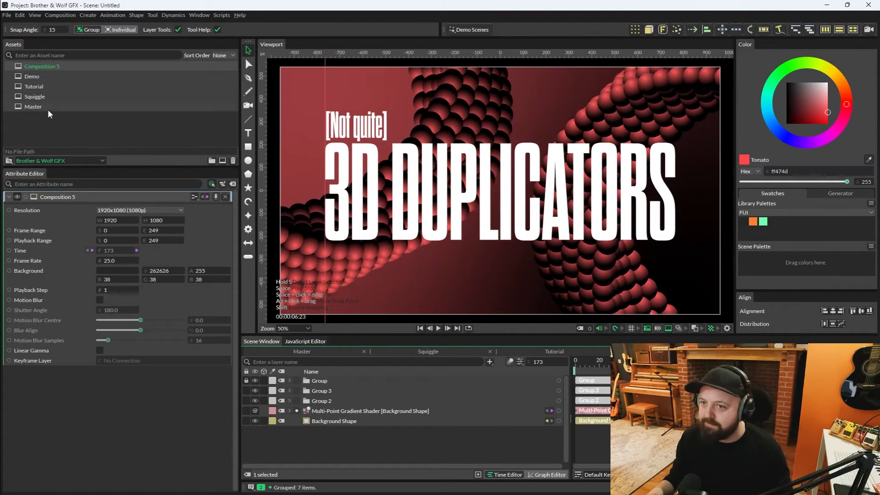
double_click(37, 86)
- Move Duplicator 2 to position 741, -325 and scale it up to 2.22
left_click(329, 400)
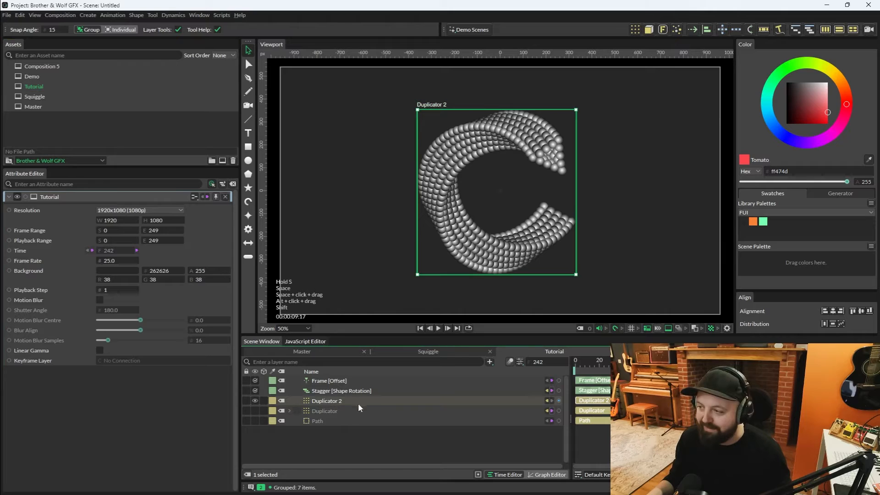
left_click_drag(116, 240, 126, 217)
left_click_drag(117, 237, 132, 237)
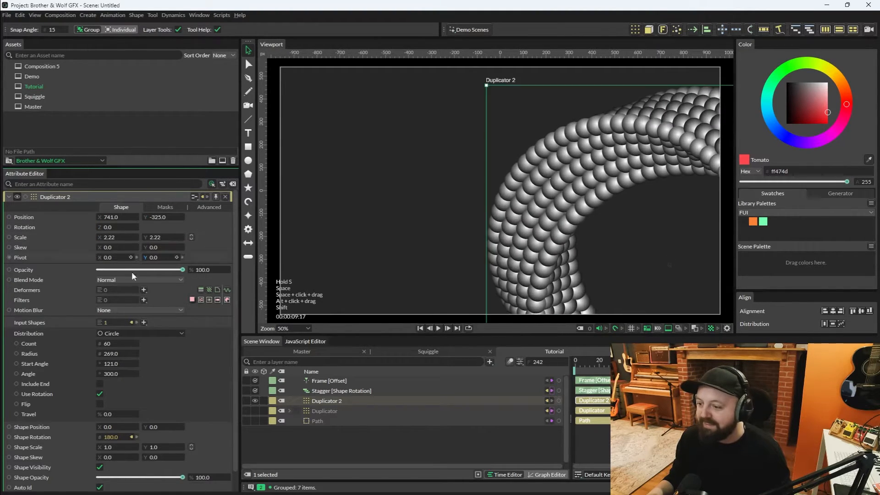
- Duplicate the enlarged Duplicator 2, rotate the copy to 121, move it to -785, 397 and start playback
key("ctrl+d")
left_click_drag(113, 217, 49, 217)
left_click_drag(120, 229, 162, 220)
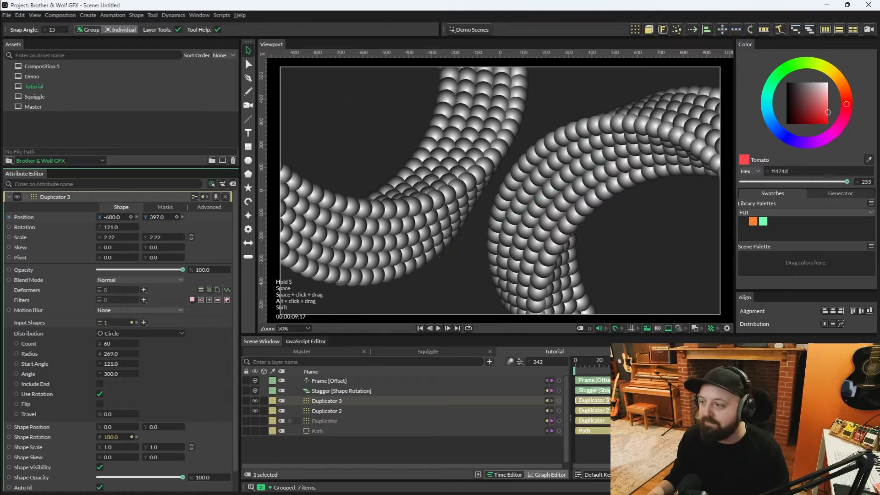
key("space")
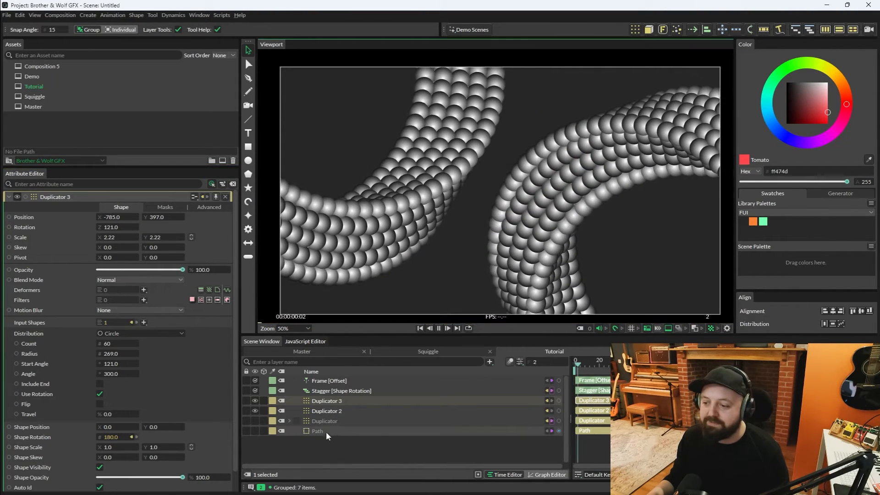
- Make the white stop of the Ellipse Shape's Gradient Shader fully transparent
left_click(291, 421)
left_click(299, 431)
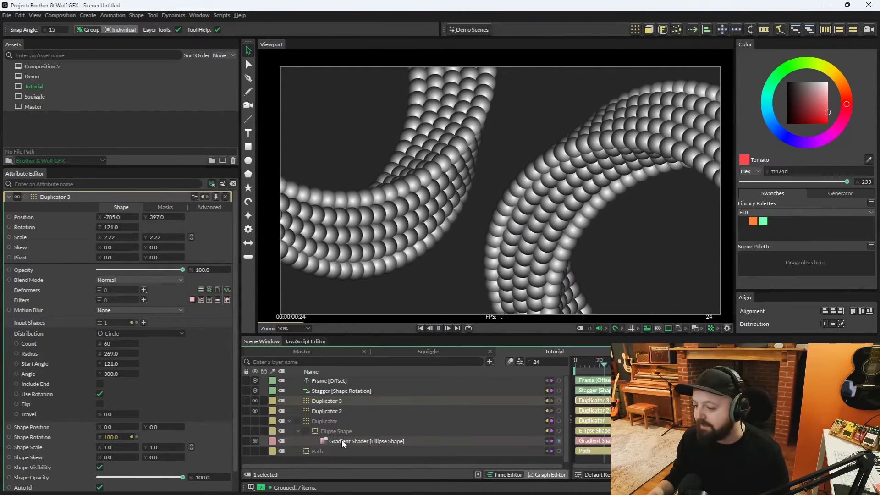
left_click(348, 441)
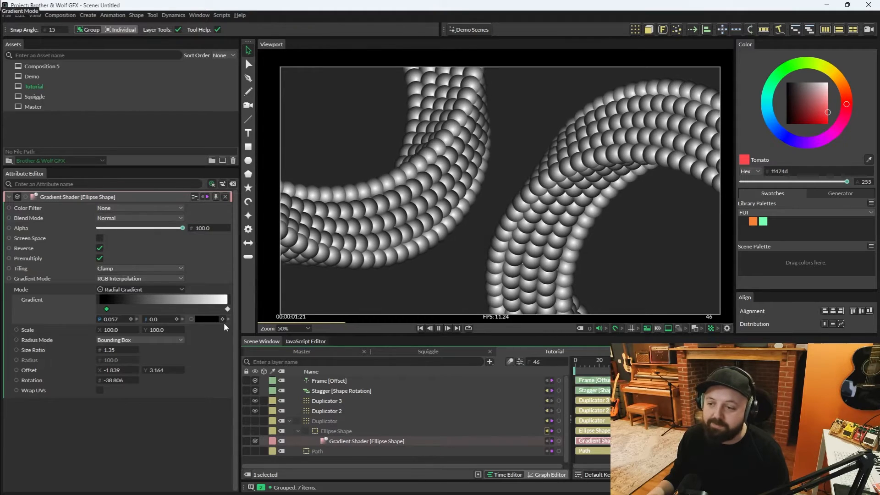
left_click(227, 308)
left_click(208, 319)
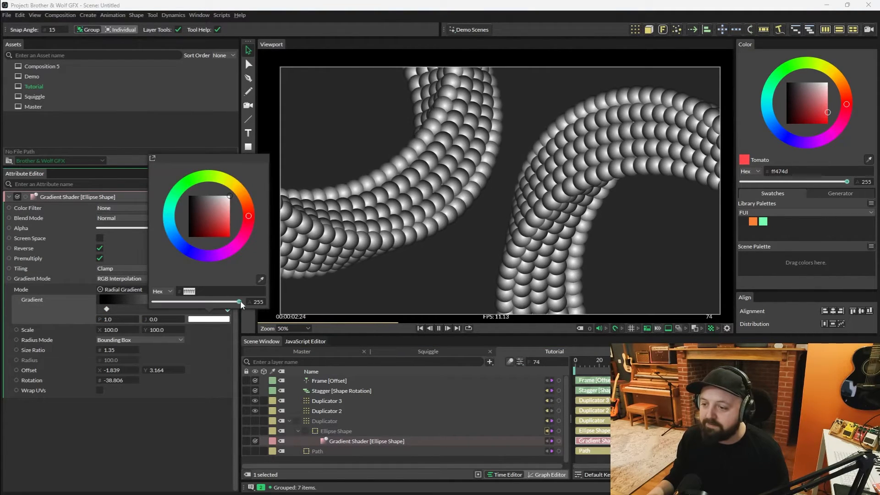
left_click_drag(239, 302, 138, 316)
- Set the Ellipse Shape's fill colour to purple, hex 9c00ff
left_click(323, 432)
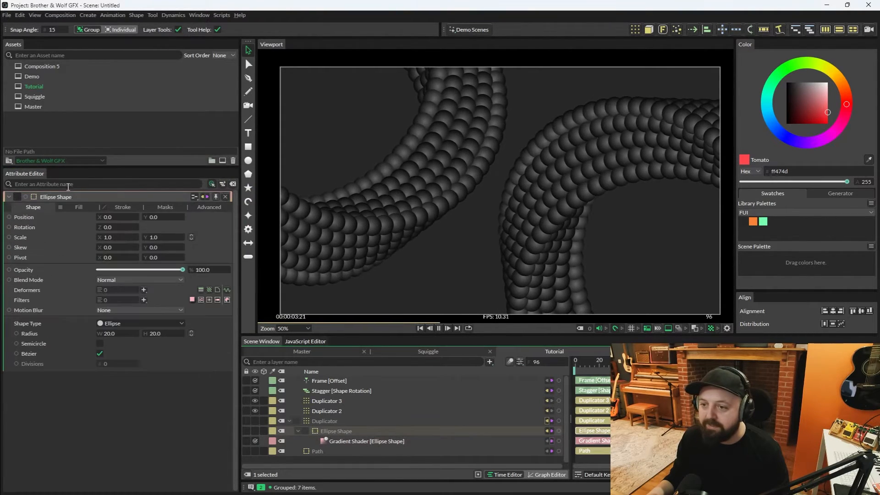
left_click(91, 206)
left_click(117, 227)
left_click_drag(115, 129, 186, 175)
left_click(129, 166)
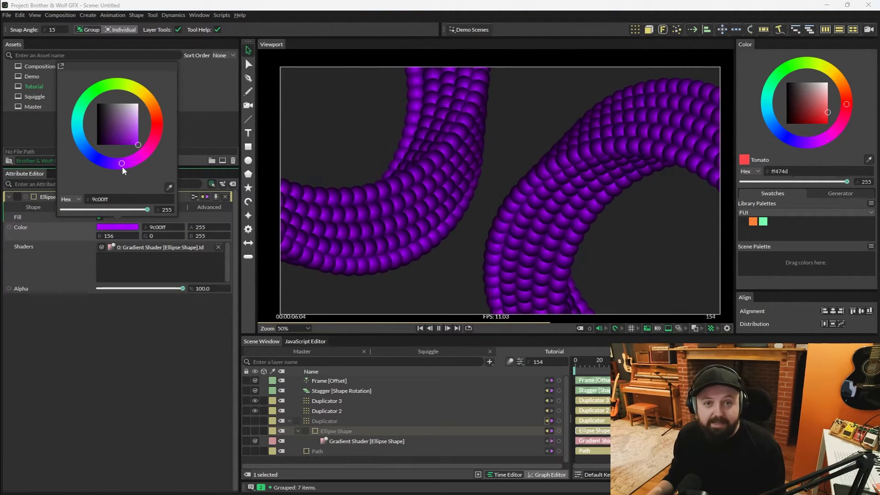